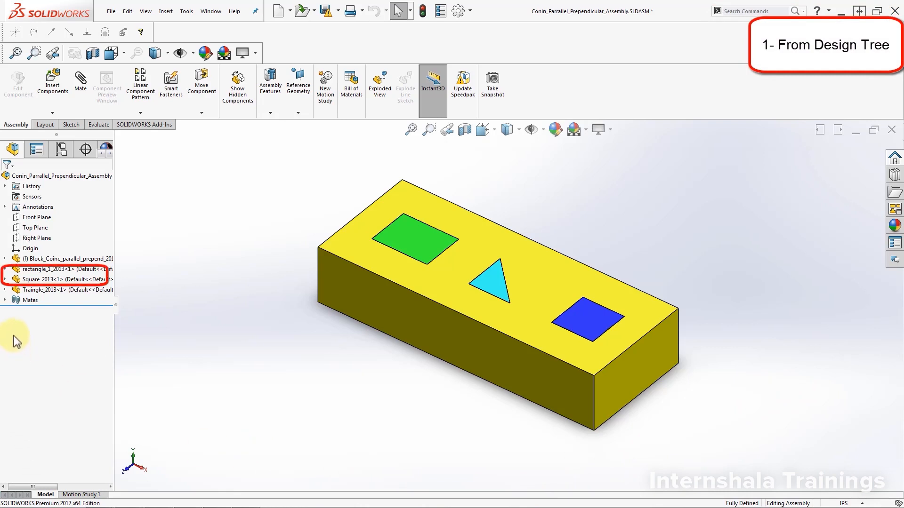
Expand the assembly's mates and delete the Coincident14 mate between the block and the triangle part
{"action": "left_click", "coordinate": [4, 301]}
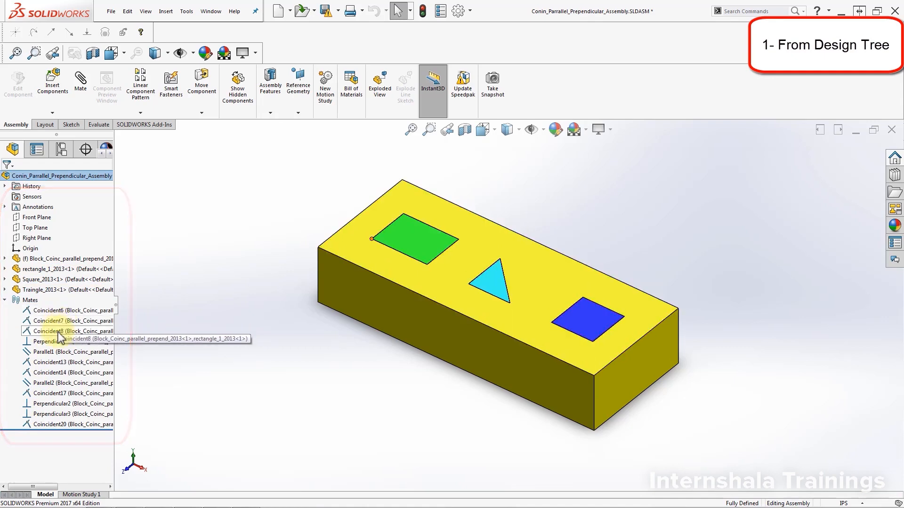
{"action": "left_click", "coordinate": [49, 363]}
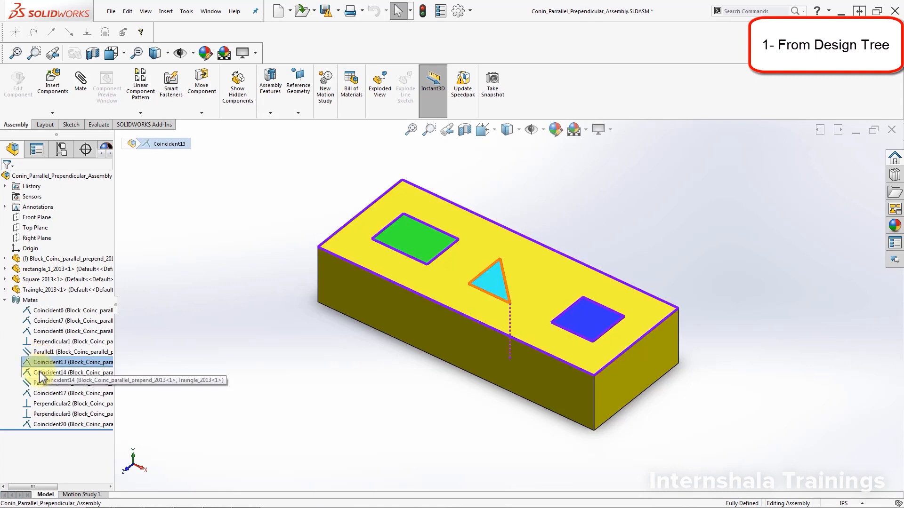
{"action": "left_click", "coordinate": [41, 373]}
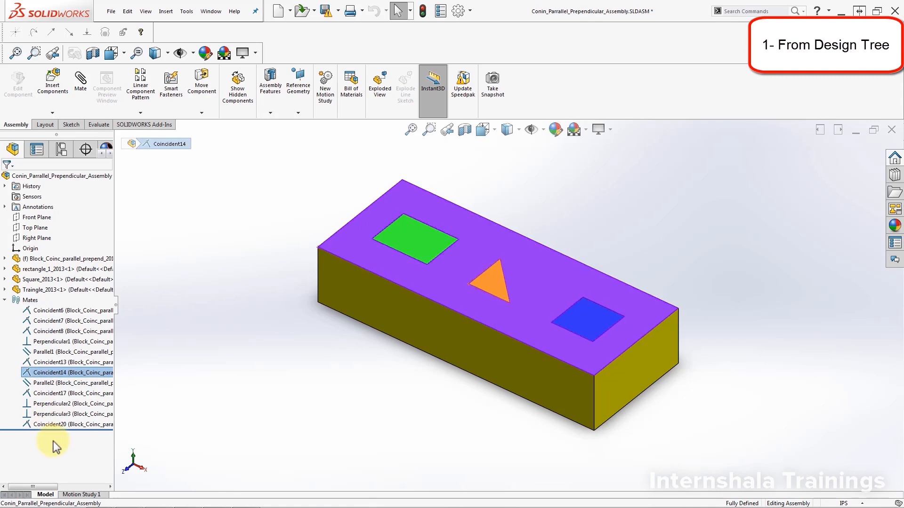
{"action": "left_click", "coordinate": [51, 364]}
{"action": "left_click", "coordinate": [52, 374]}
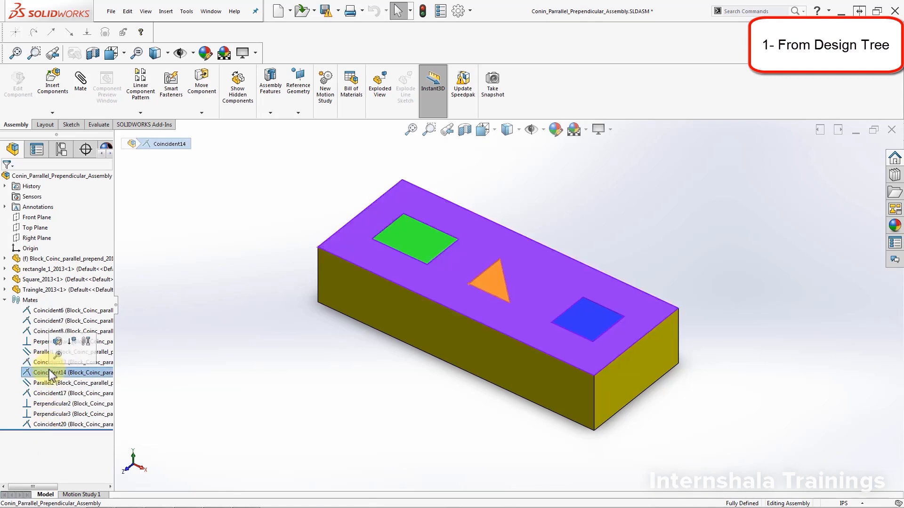
{"action": "right_click", "coordinate": [50, 373]}
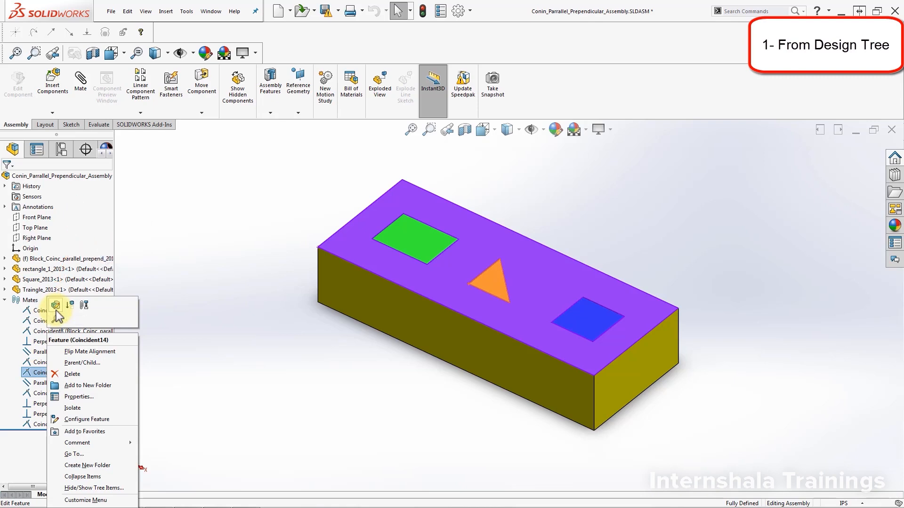
{"action": "left_click", "coordinate": [109, 374]}
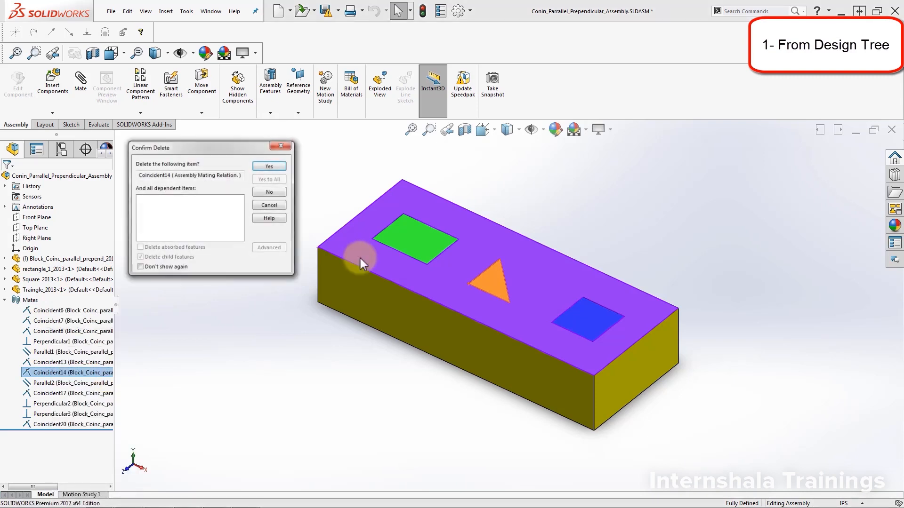
{"action": "left_click", "coordinate": [275, 167]}
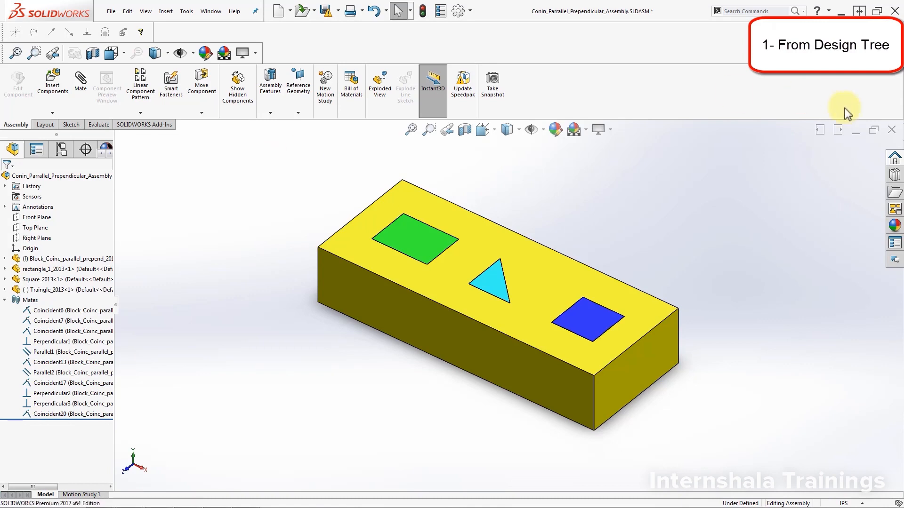
Move the triangle part straight up out of its pocket until it sits above the block, and deselect it
{"action": "left_click", "coordinate": [486, 286]}
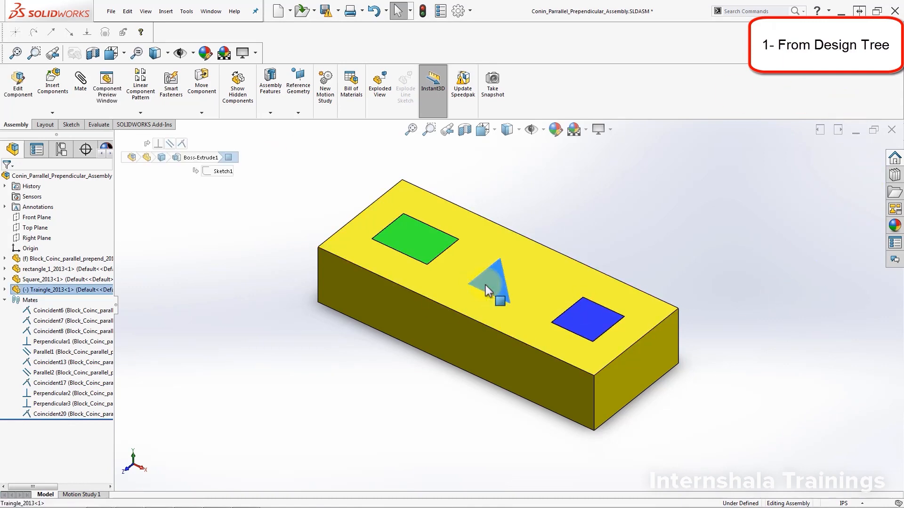
{"action": "left_click_drag", "start_coordinate": [485, 285], "coordinate": [494, 186]}
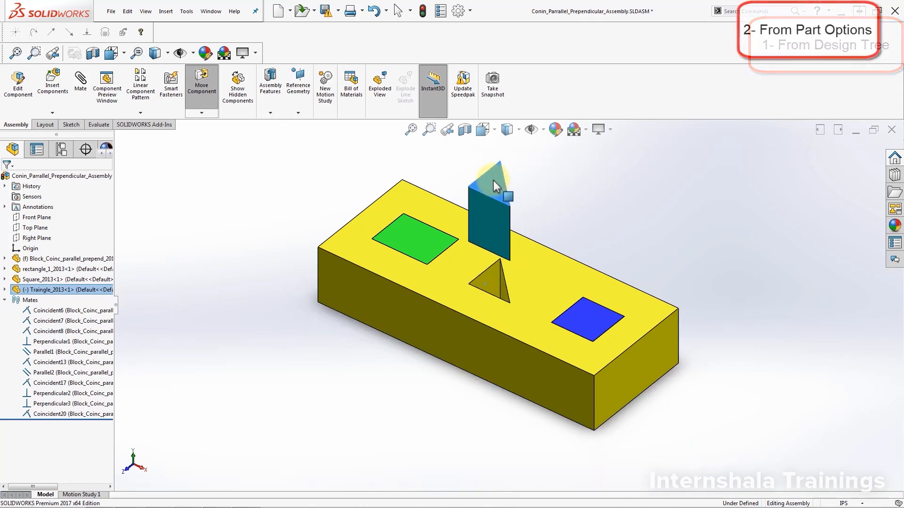
{"action": "left_click", "coordinate": [634, 220]}
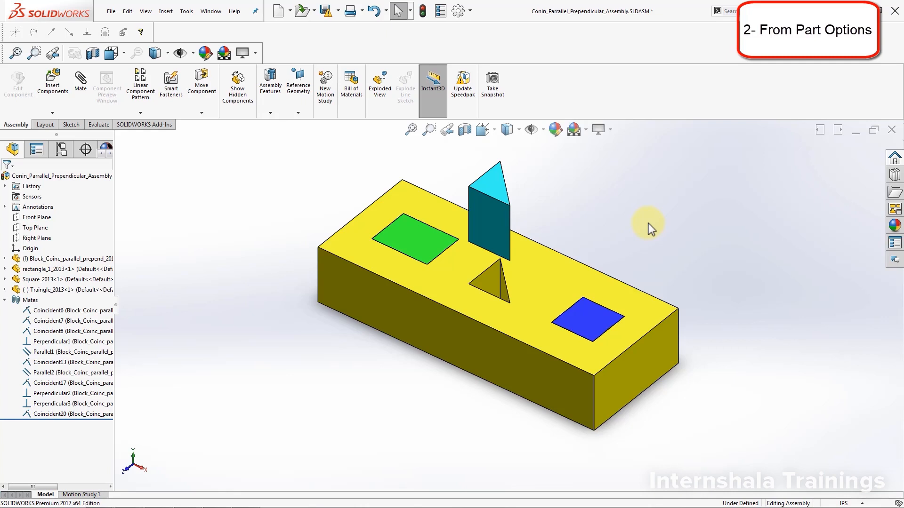
View the triangle part's mates and examine which faces and edges its perpendicular, parallel and coincident mates reference
{"action": "right_click", "coordinate": [491, 221]}
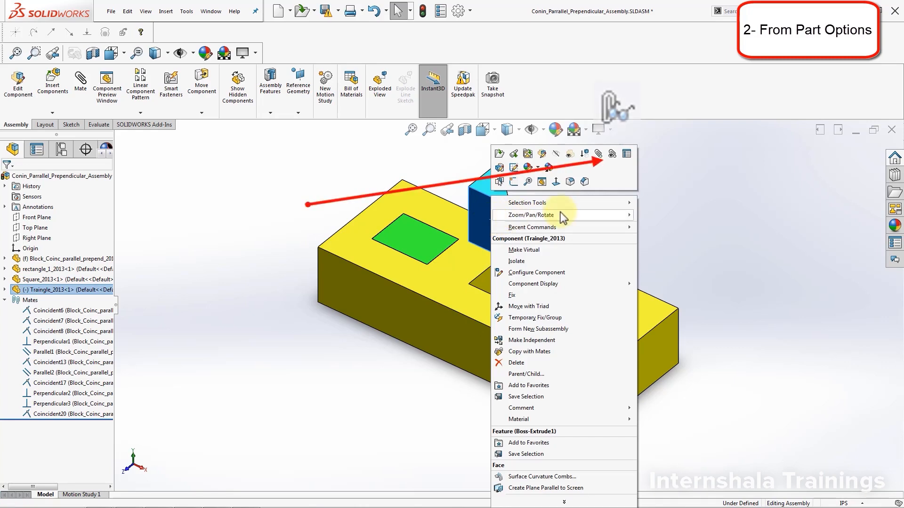
{"action": "left_click", "coordinate": [612, 155]}
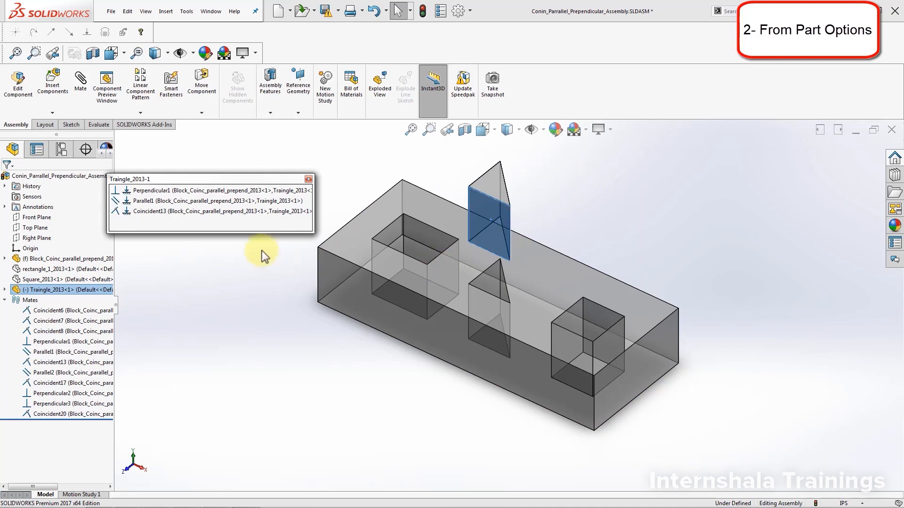
{"action": "left_click", "coordinate": [222, 216]}
{"action": "left_click", "coordinate": [223, 202]}
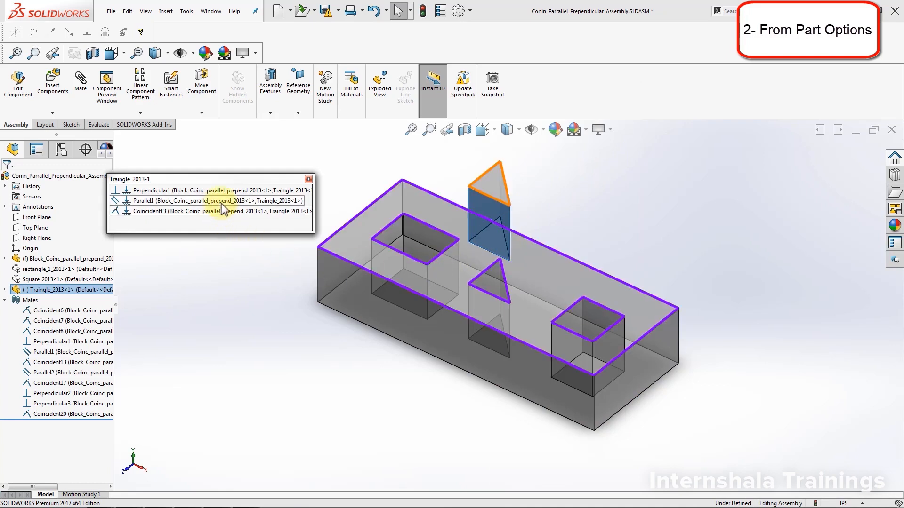
{"action": "left_click", "coordinate": [221, 190]}
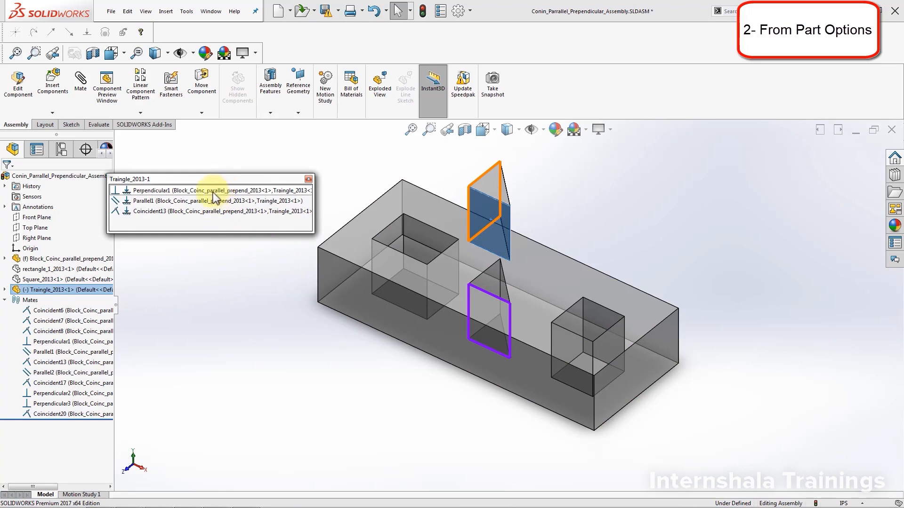
{"action": "left_click", "coordinate": [214, 201]}
{"action": "left_click", "coordinate": [211, 212]}
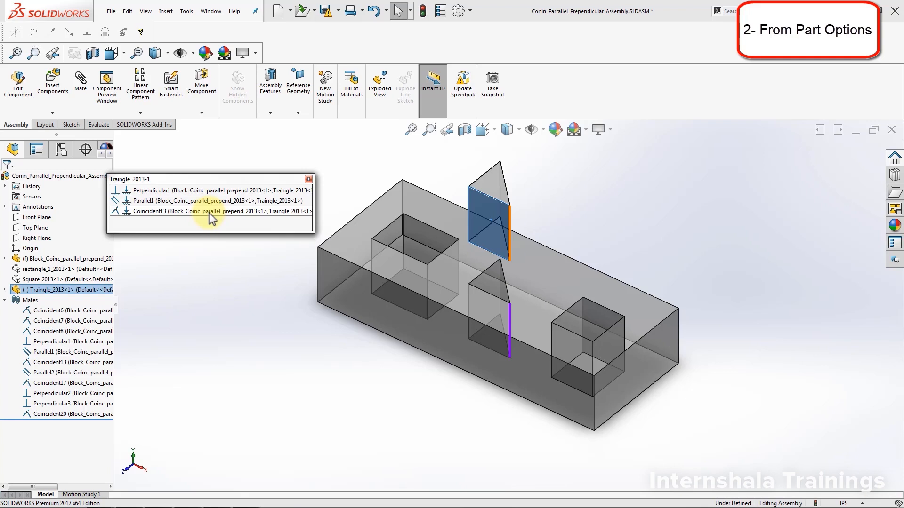
Delete the Coincident13 mate from the triangle part's mates
{"action": "right_click", "coordinate": [209, 213]}
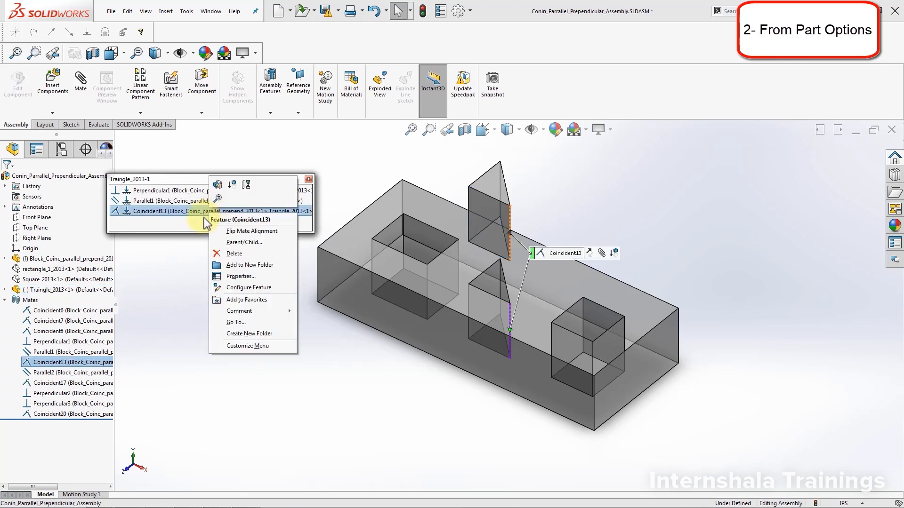
{"action": "left_click", "coordinate": [219, 251]}
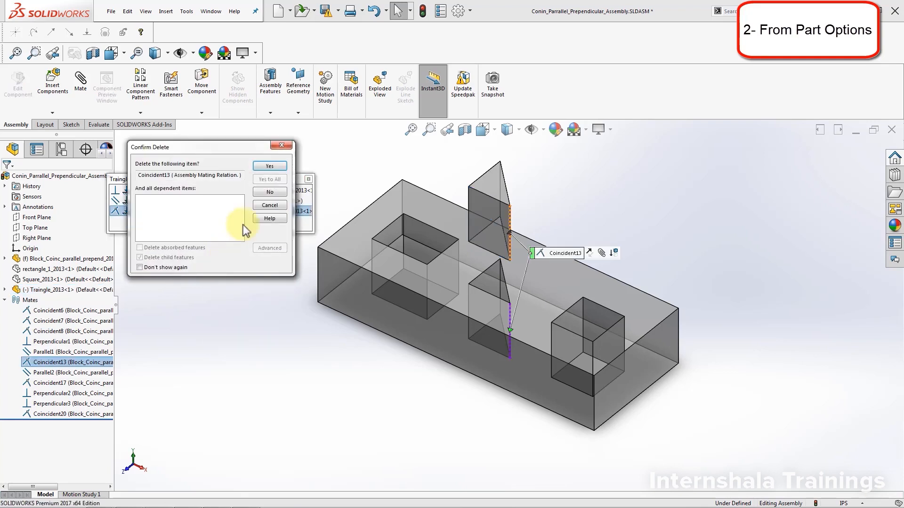
{"action": "left_click", "coordinate": [266, 169]}
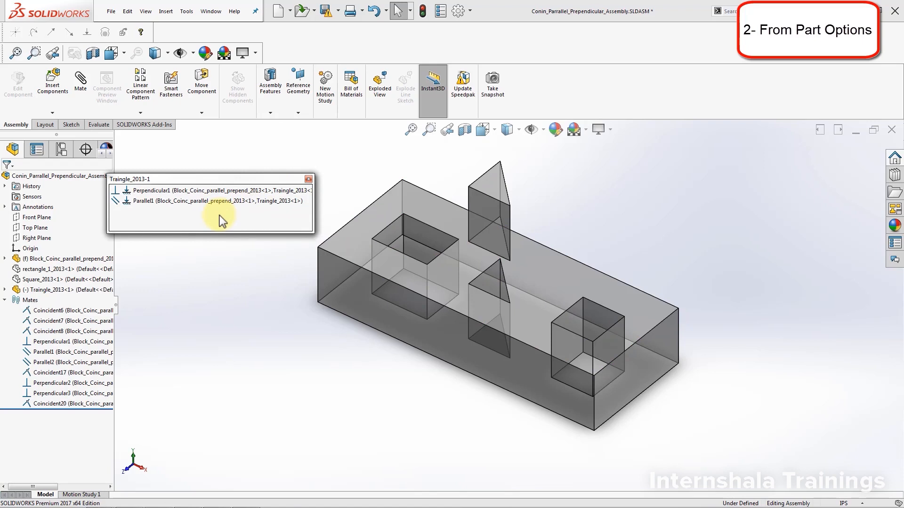
Suppress the triangle part's Parallel1 mate with the block
{"action": "left_click", "coordinate": [181, 201]}
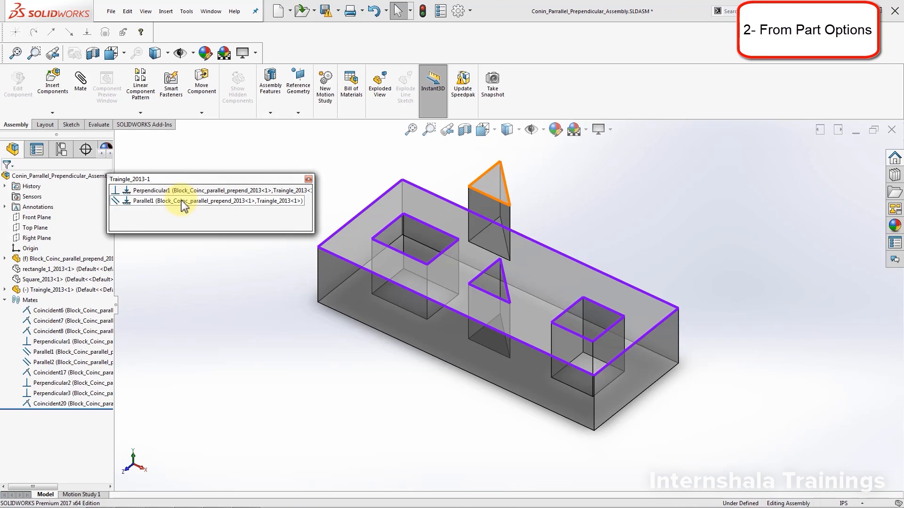
{"action": "right_click", "coordinate": [181, 200]}
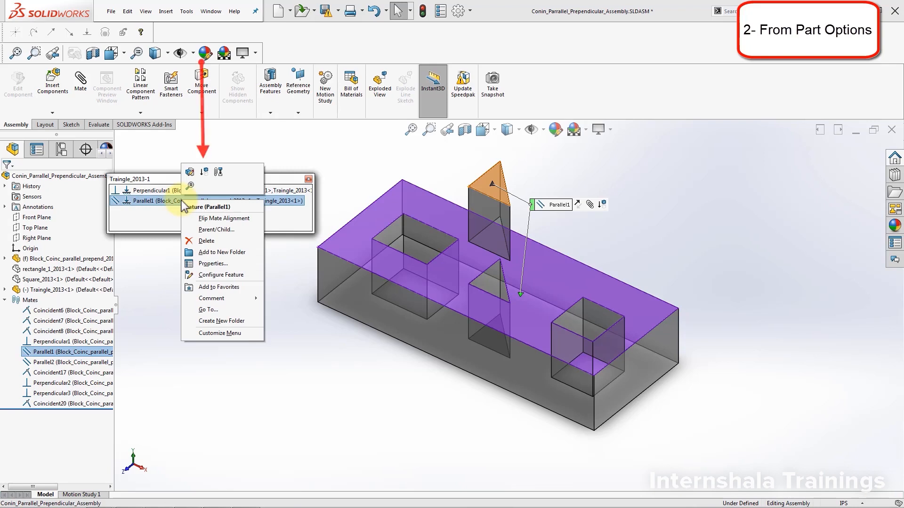
{"action": "left_click", "coordinate": [204, 174]}
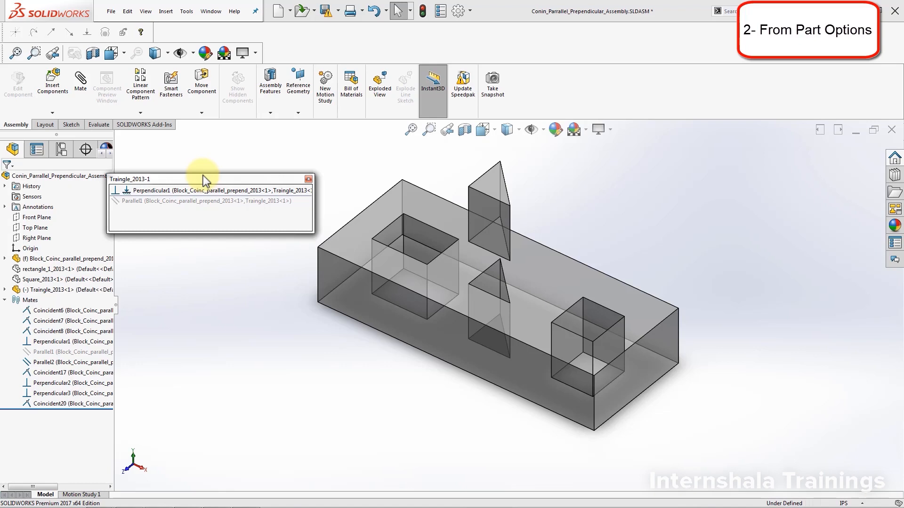
Edit the triangle part's Perpendicular1 mate into a Parallel mate, close its mate list and inspect the part's position under the block
{"action": "left_click", "coordinate": [205, 191]}
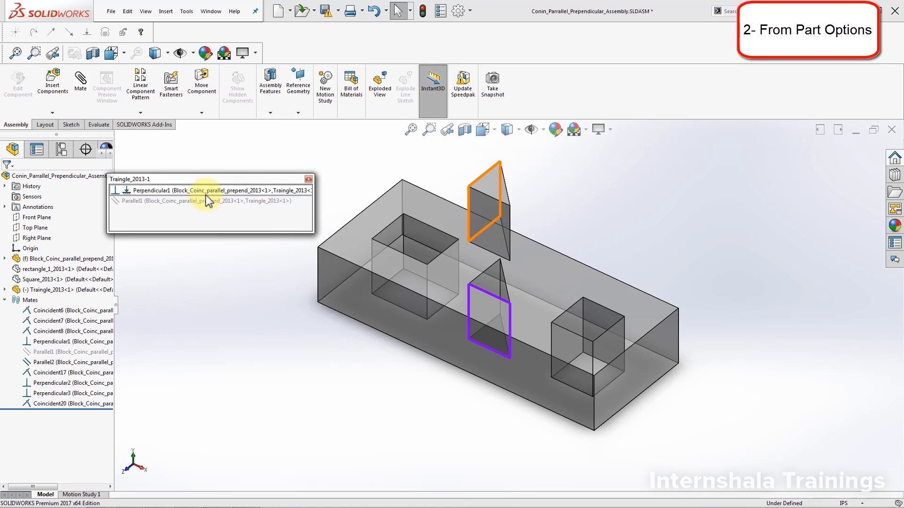
{"action": "right_click", "coordinate": [206, 195]}
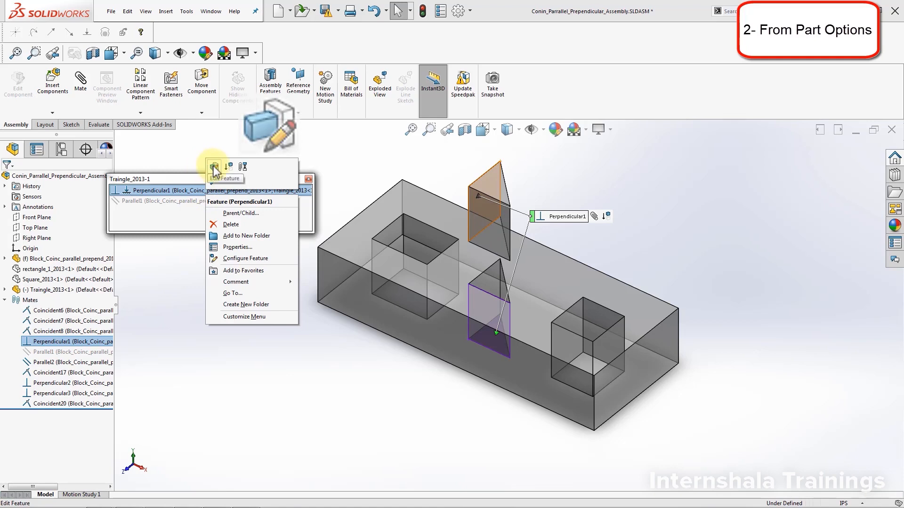
{"action": "left_click", "coordinate": [215, 167]}
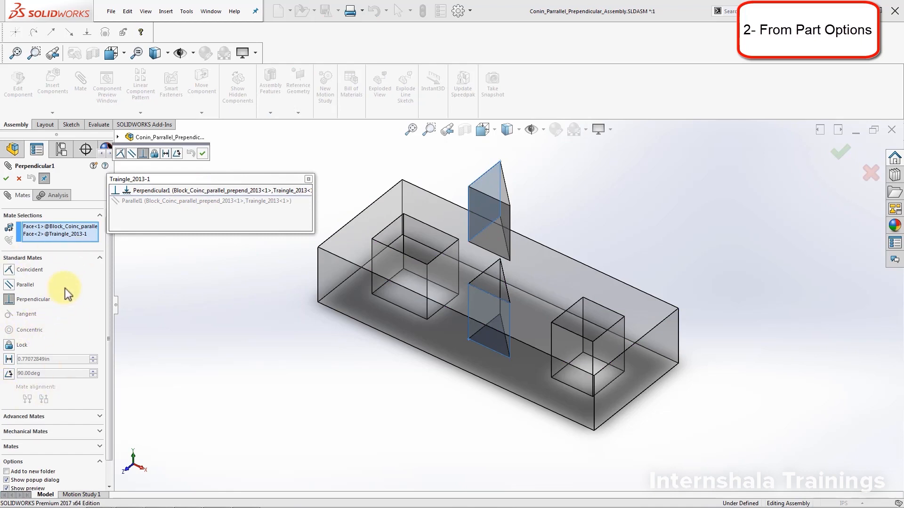
{"action": "left_click", "coordinate": [12, 285]}
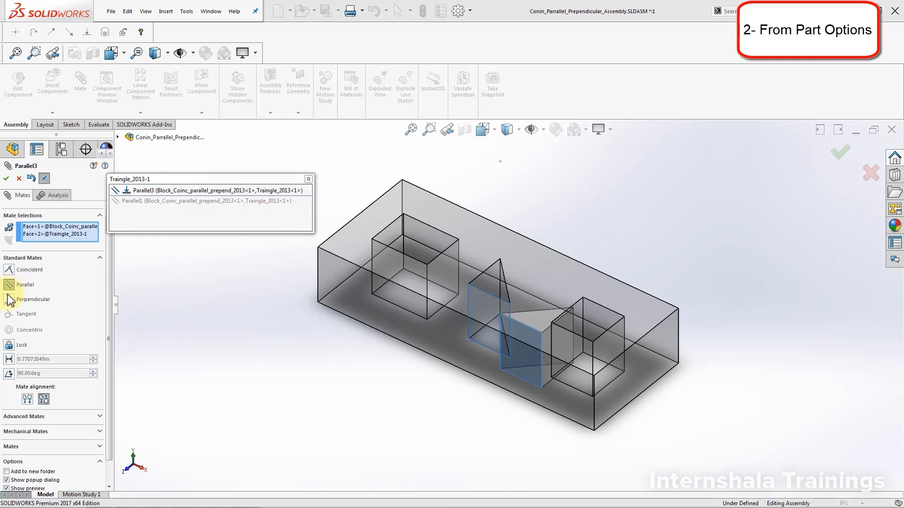
{"action": "left_click", "coordinate": [8, 299]}
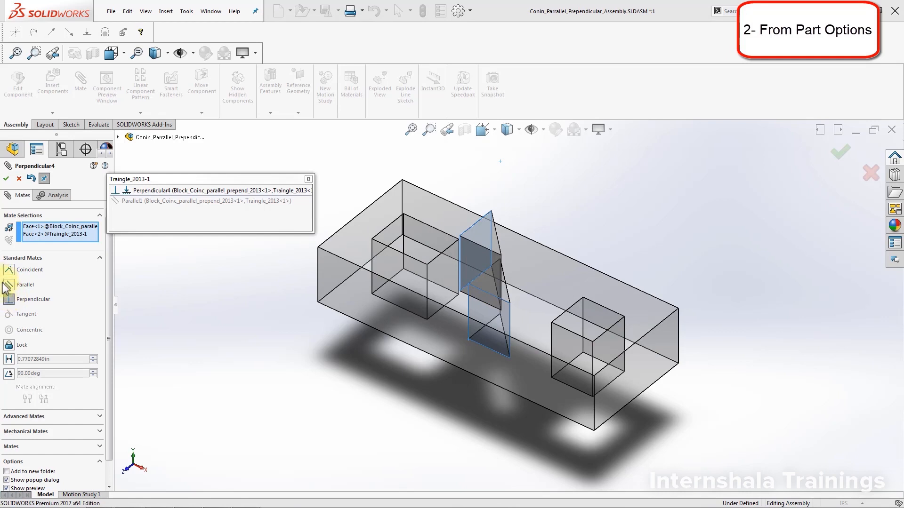
{"action": "left_click", "coordinate": [9, 286]}
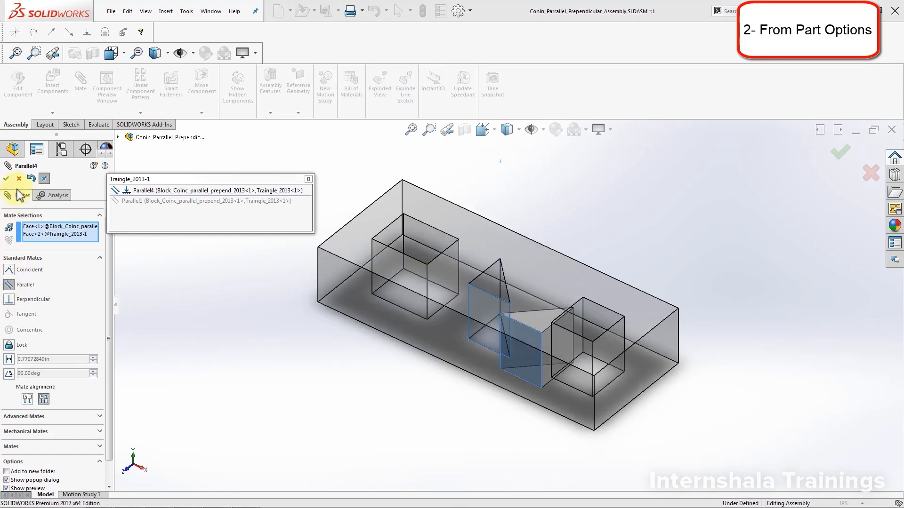
{"action": "left_click", "coordinate": [6, 179]}
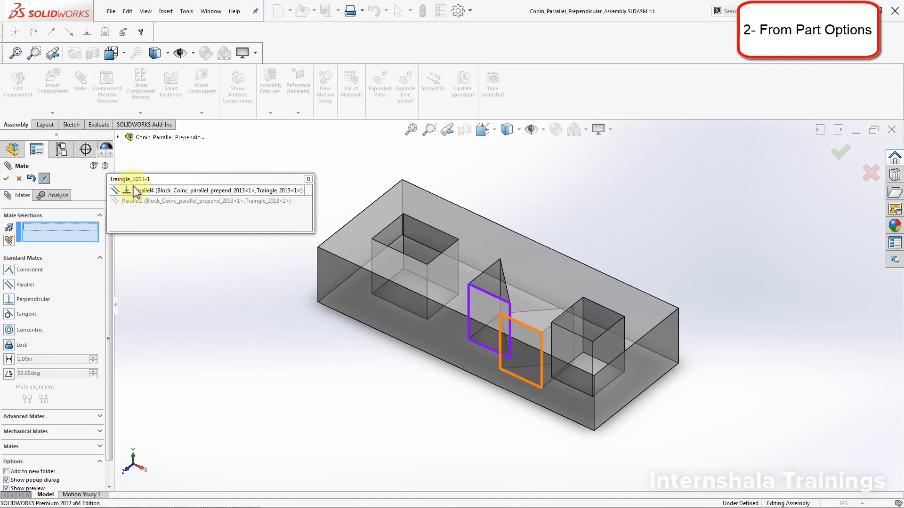
{"action": "left_click", "coordinate": [6, 179]}
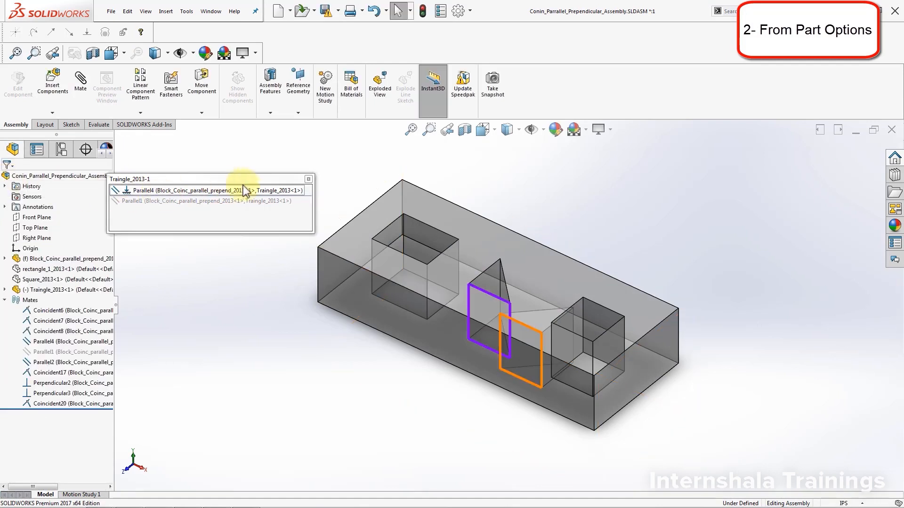
{"action": "left_click", "coordinate": [309, 179]}
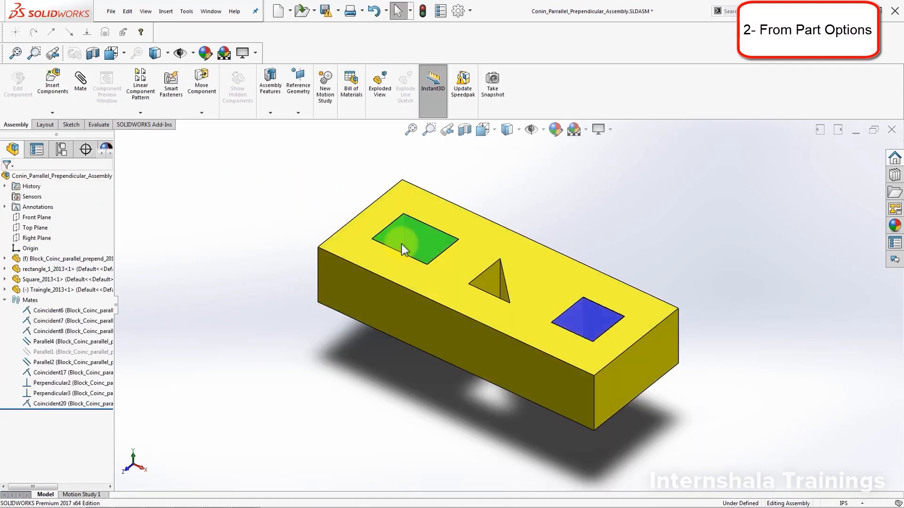
{"action": "middle_click_drag", "start_coordinate": [540, 347], "coordinate": [523, 382]}
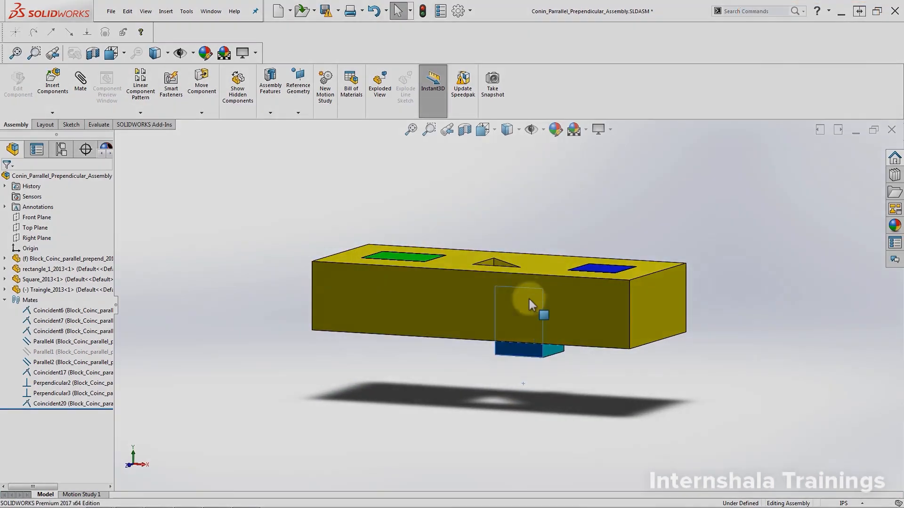